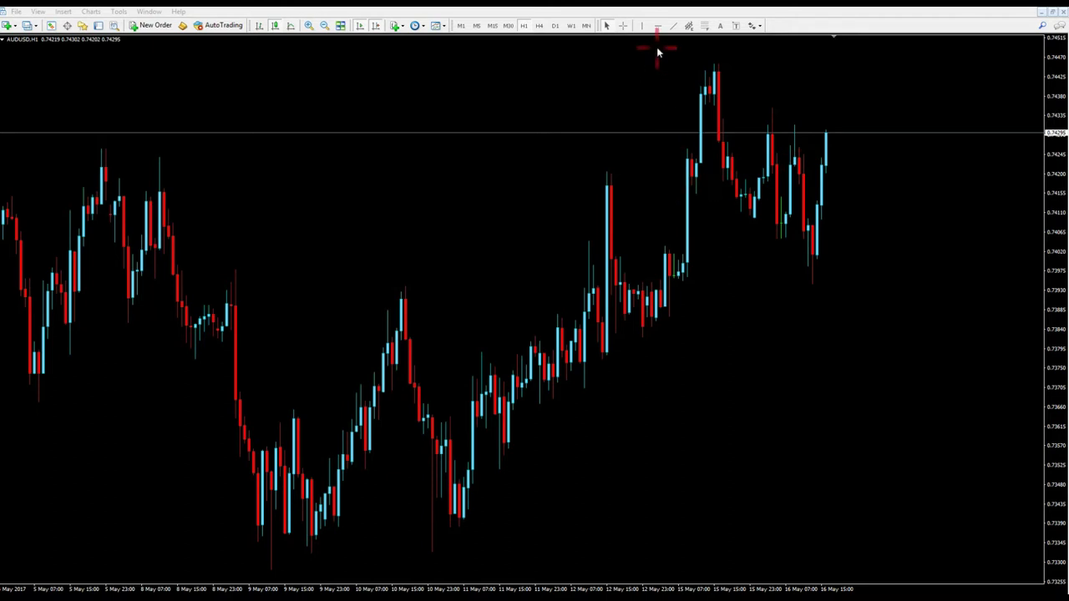
Step: Draw a descending trendline across the recent AUDUSD lows and set the chart to M30
click(673, 25)
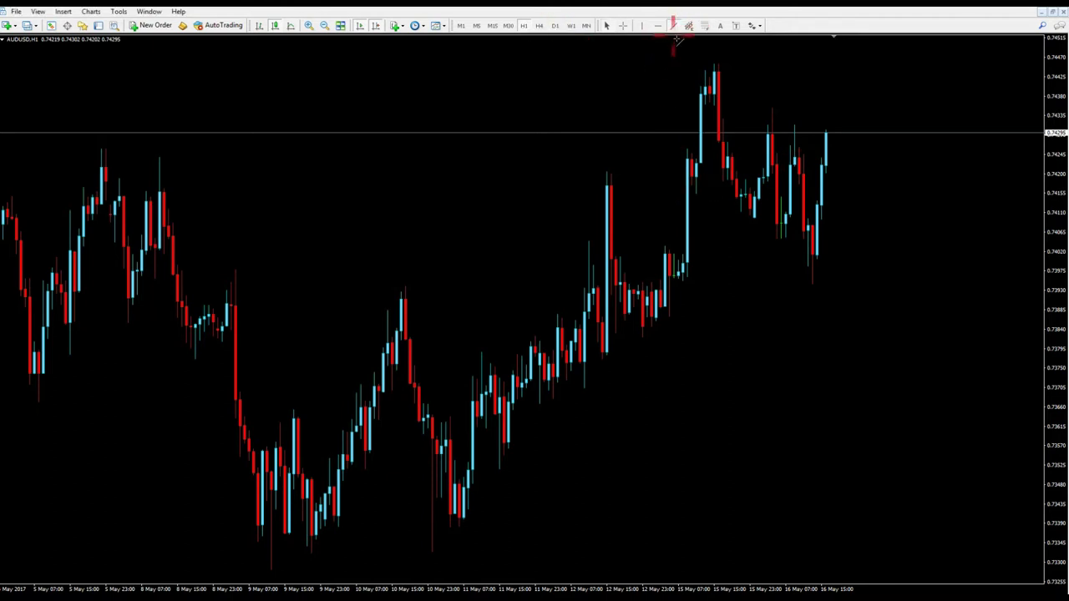
drag(821, 262, 655, 159)
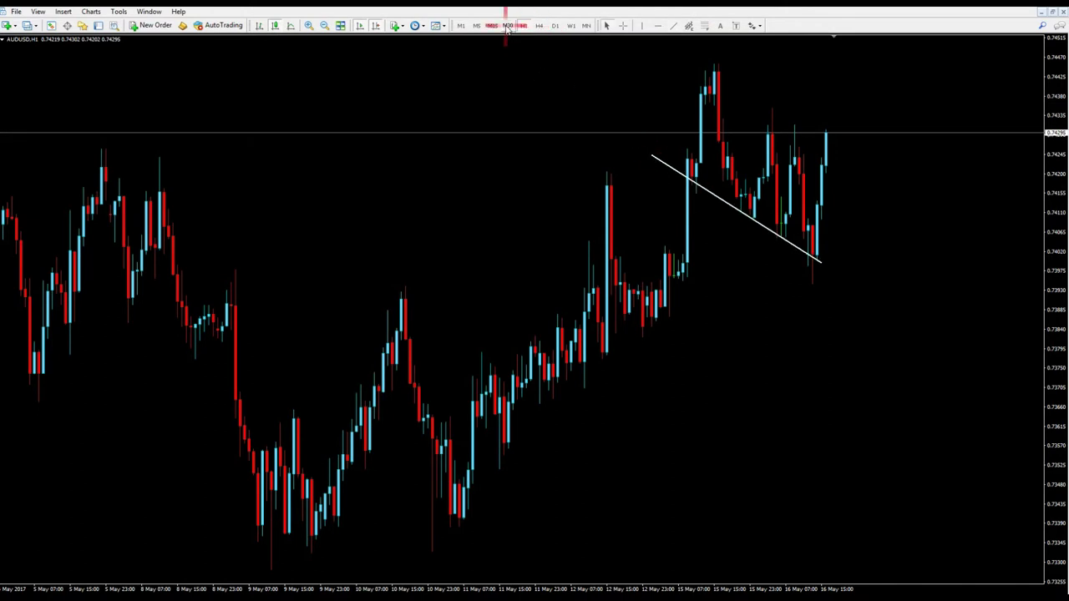
click(533, 25)
click(519, 25)
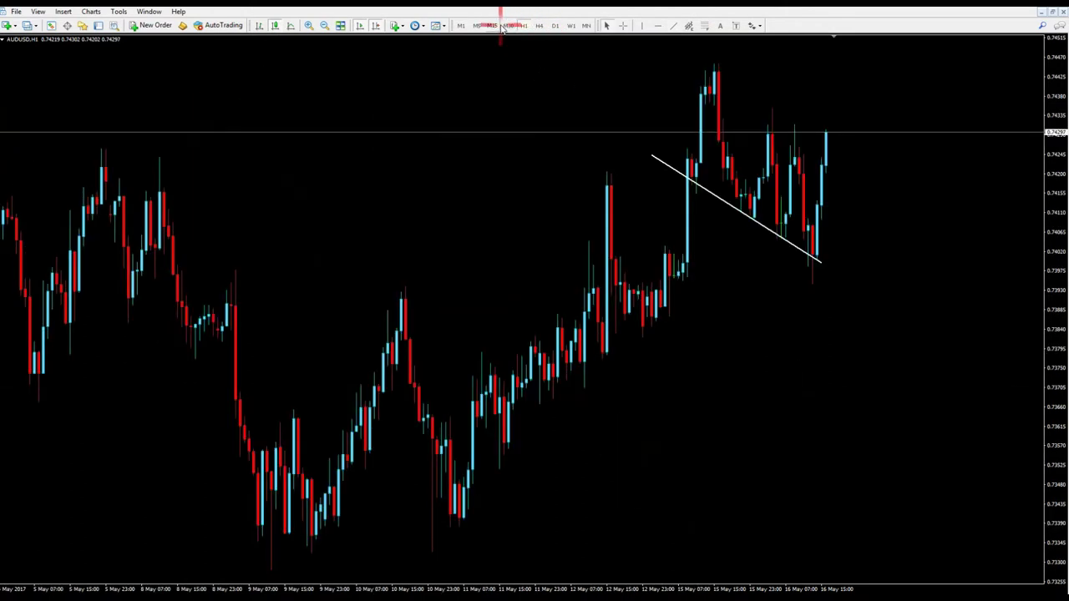
click(505, 25)
click(506, 25)
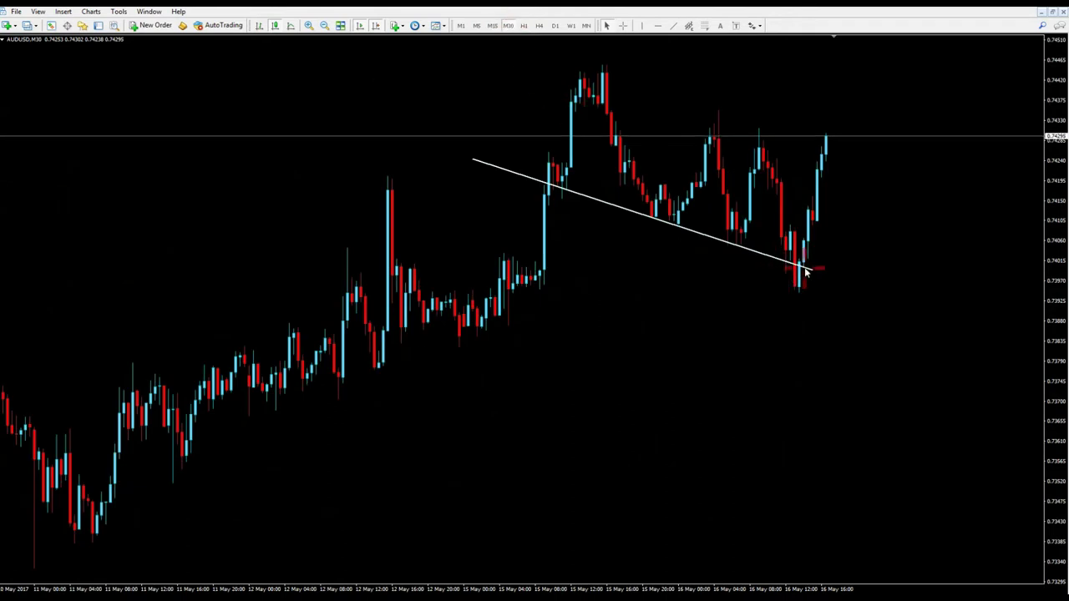
Step: Extend the trendline, add a horizontal line near 0.7400, and nudge the trendline's left endpoint
drag(813, 272, 865, 289)
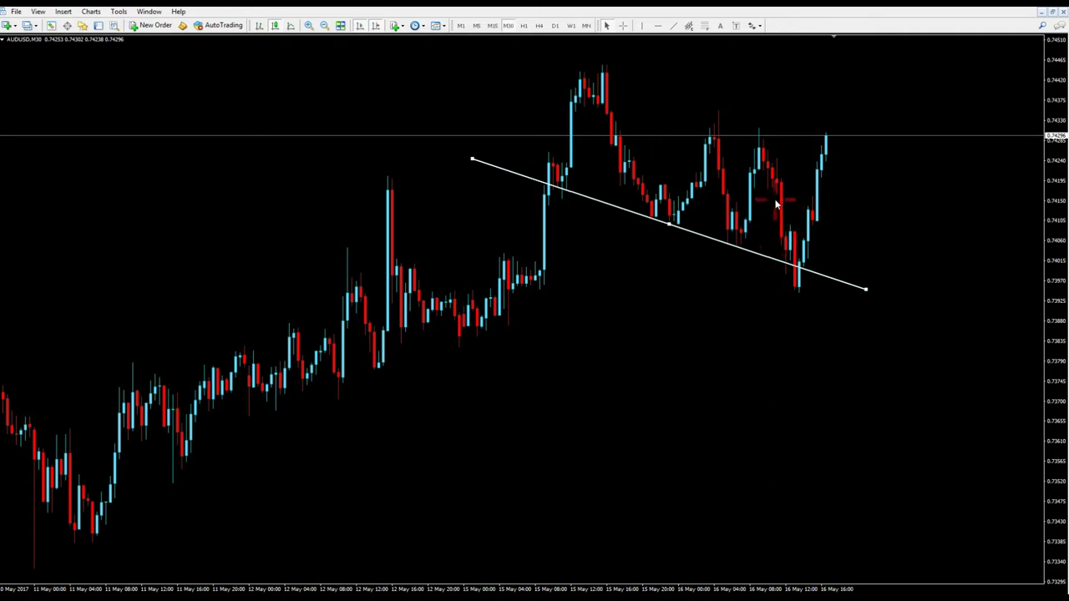
drag(659, 26, 858, 274)
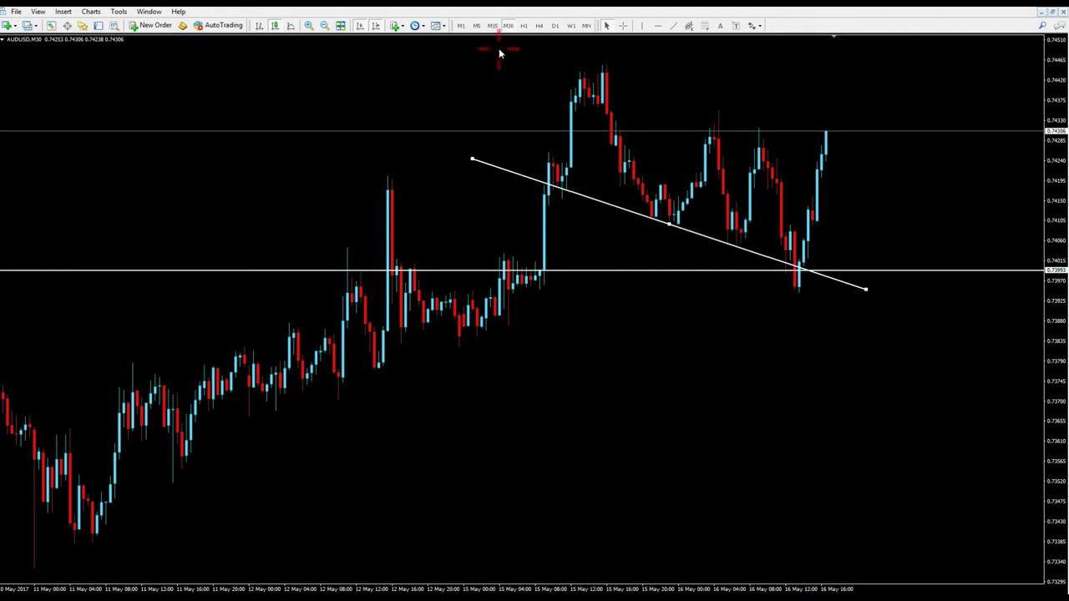
click(492, 25)
drag(120, 231, 124, 228)
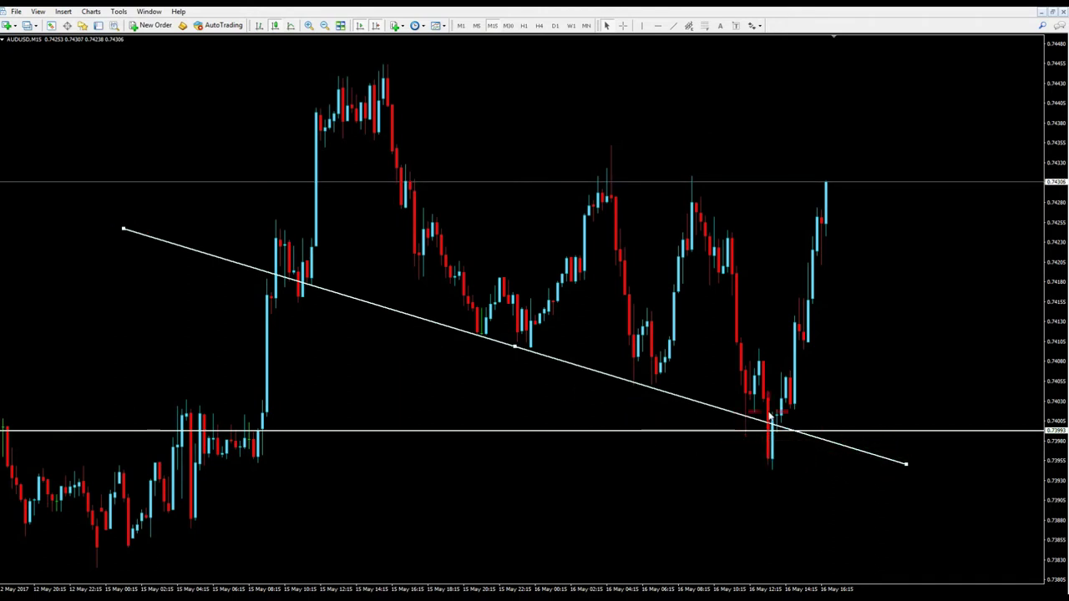
click(508, 25)
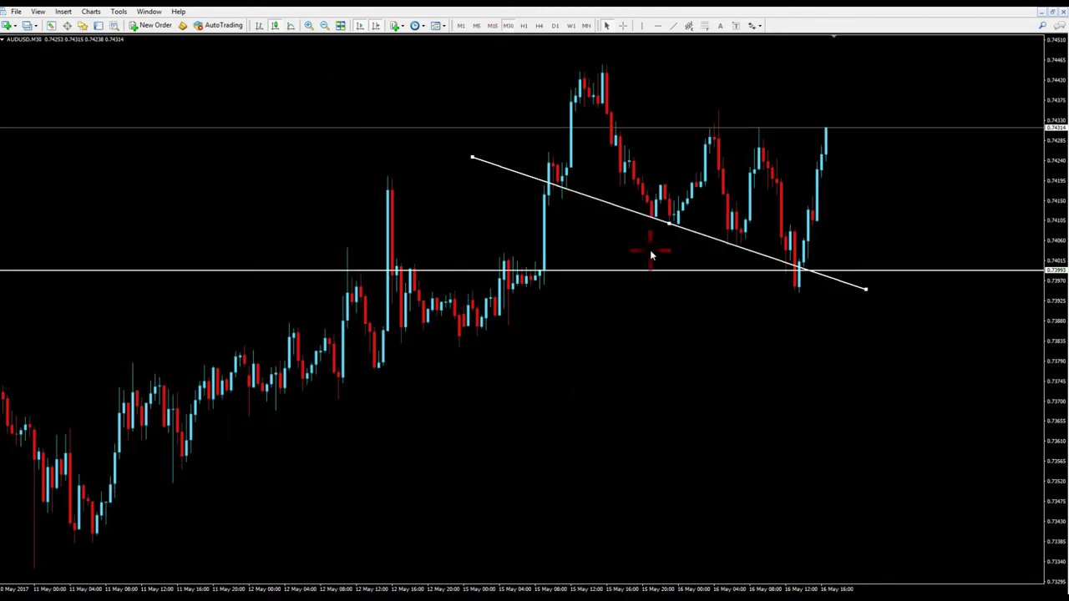
Step: Add a Moving Average indicator with period 200 to the chart
click(62, 10)
mouse_move(91, 25)
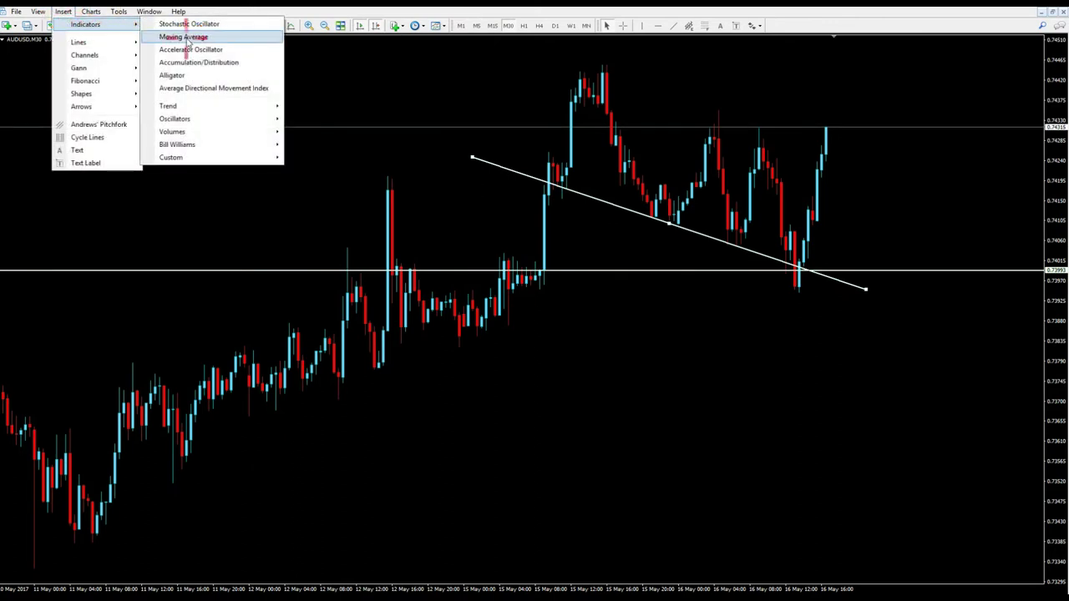
mouse_move(212, 107)
click(326, 105)
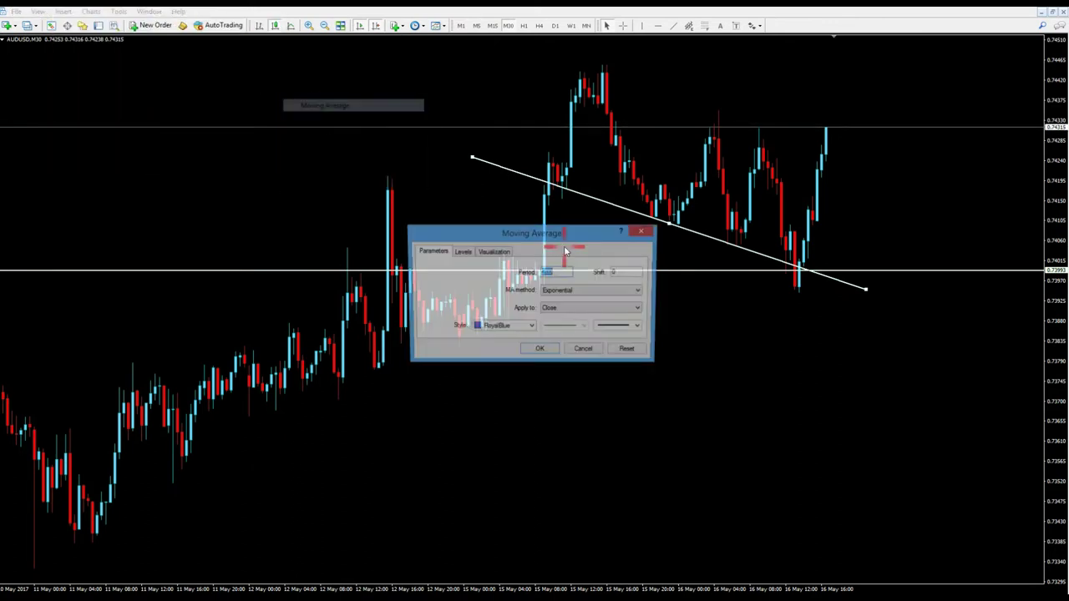
text(200)
click(539, 348)
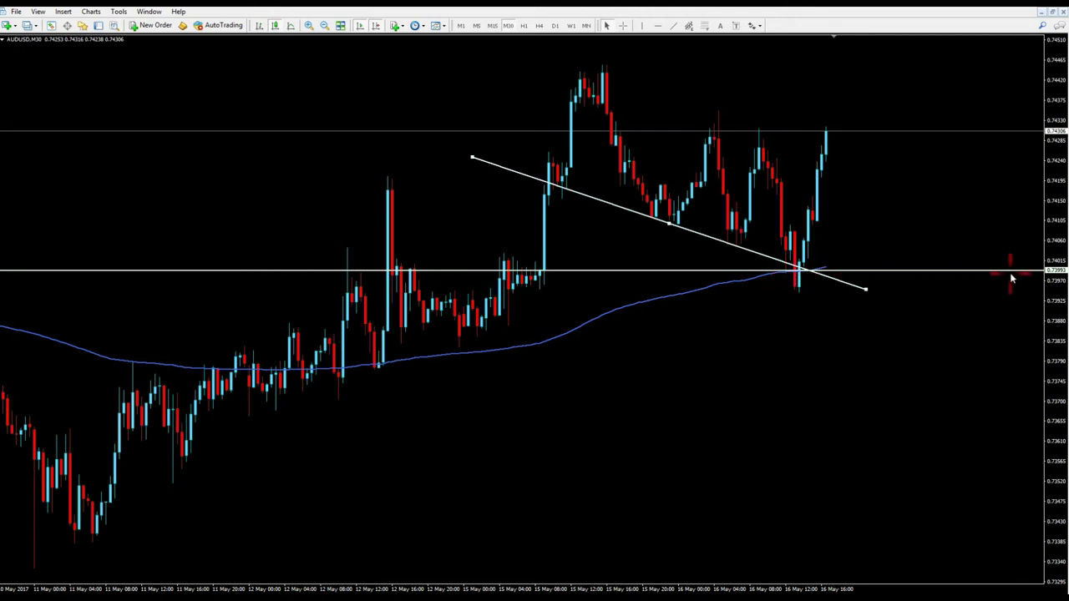
Step: Set the horizontal line's price value to exactly 0.74000 in its properties
right_click(972, 278)
click(981, 278)
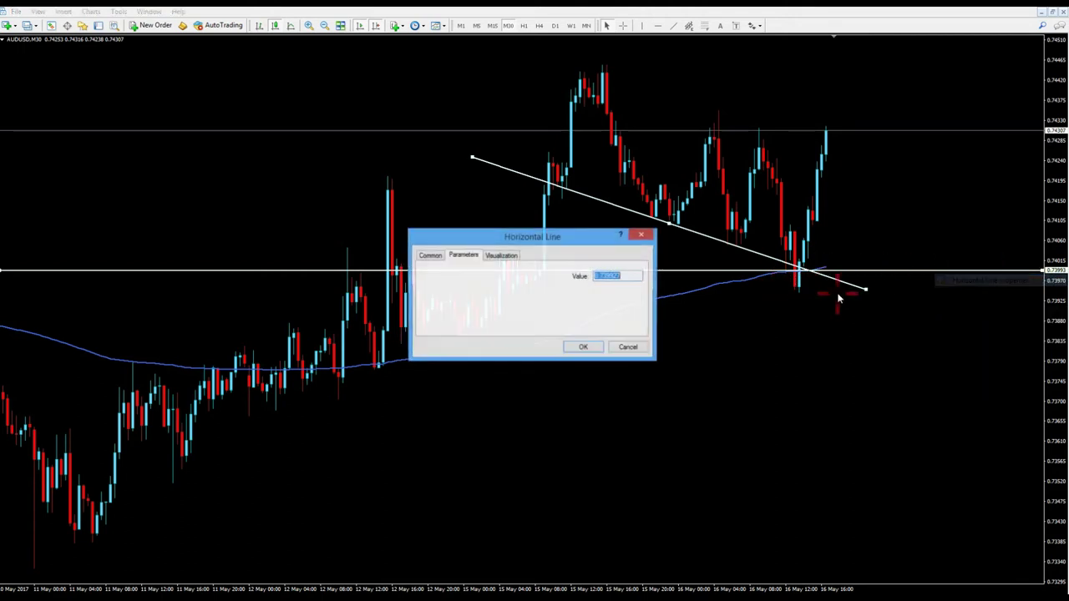
text(4000)
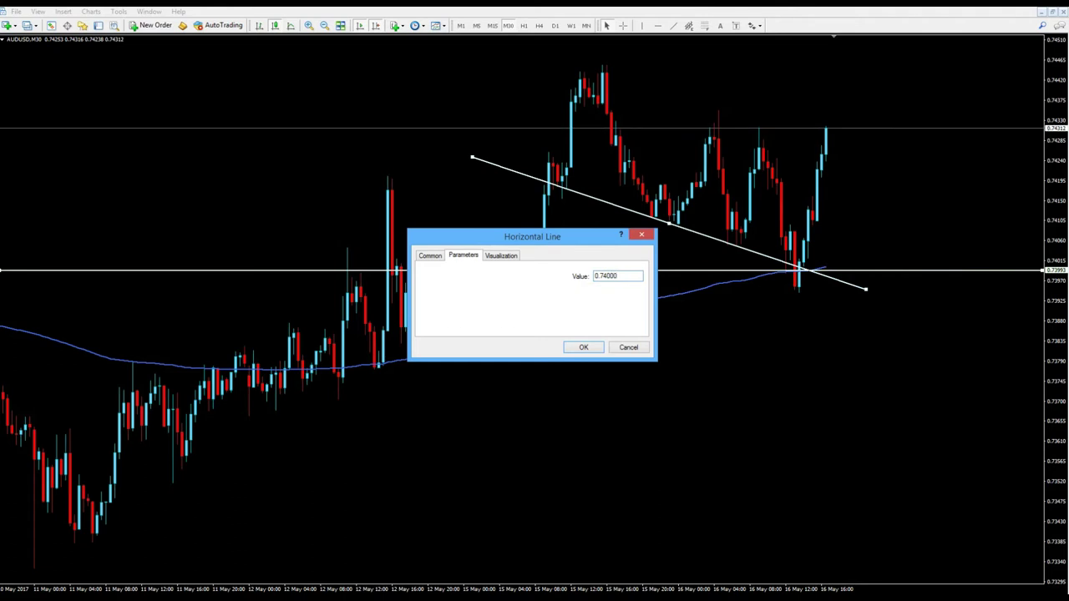
key(Return)
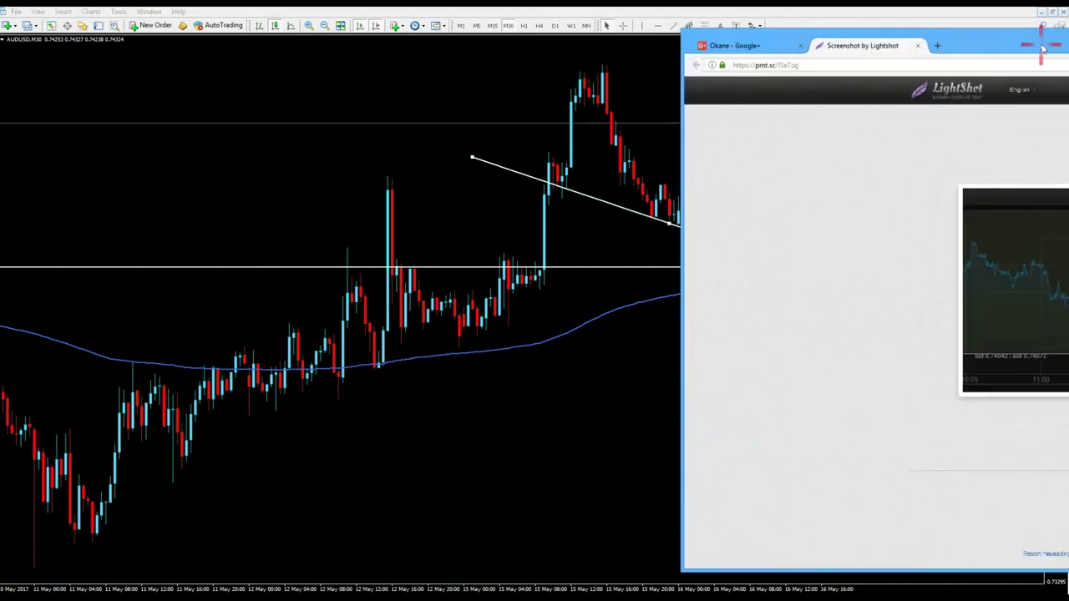
Step: Close the Lightshot tab in Firefox, keep the Google+ post, and minimize Firefox
drag(1042, 50, 406, 31)
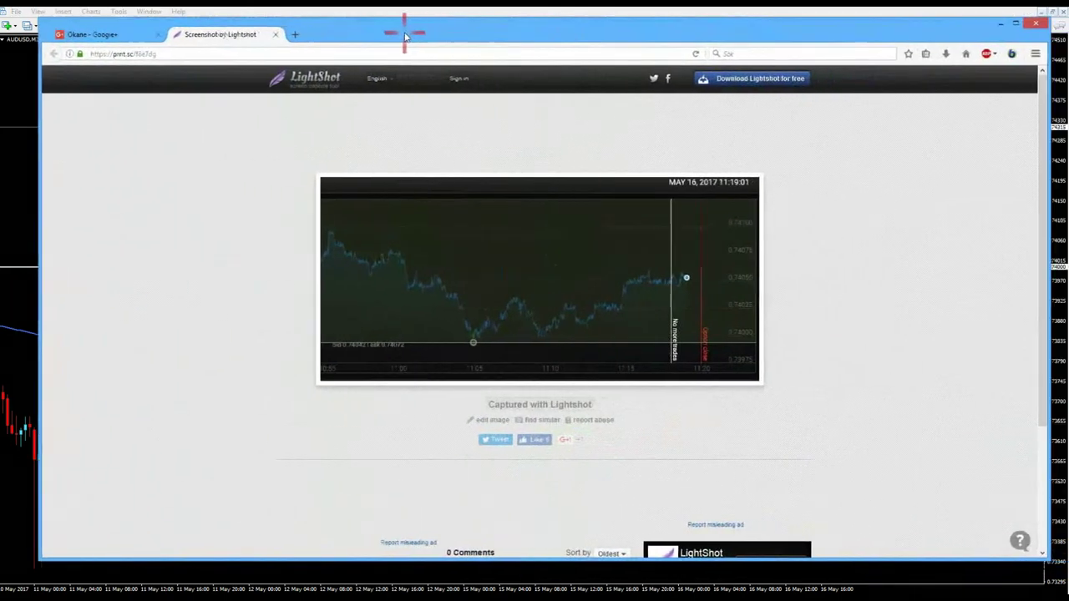
click(117, 35)
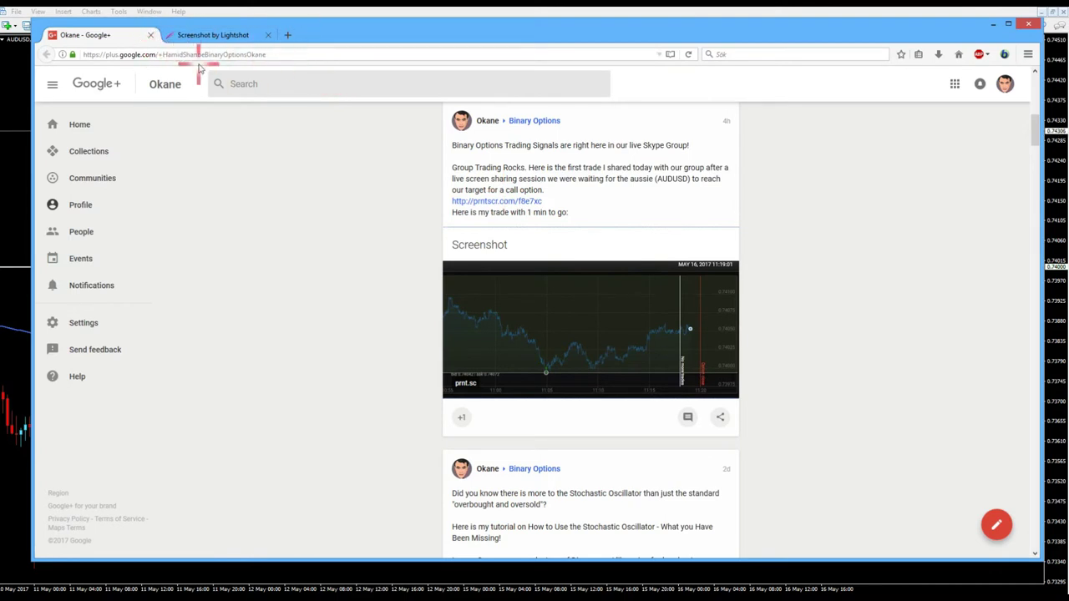
click(198, 36)
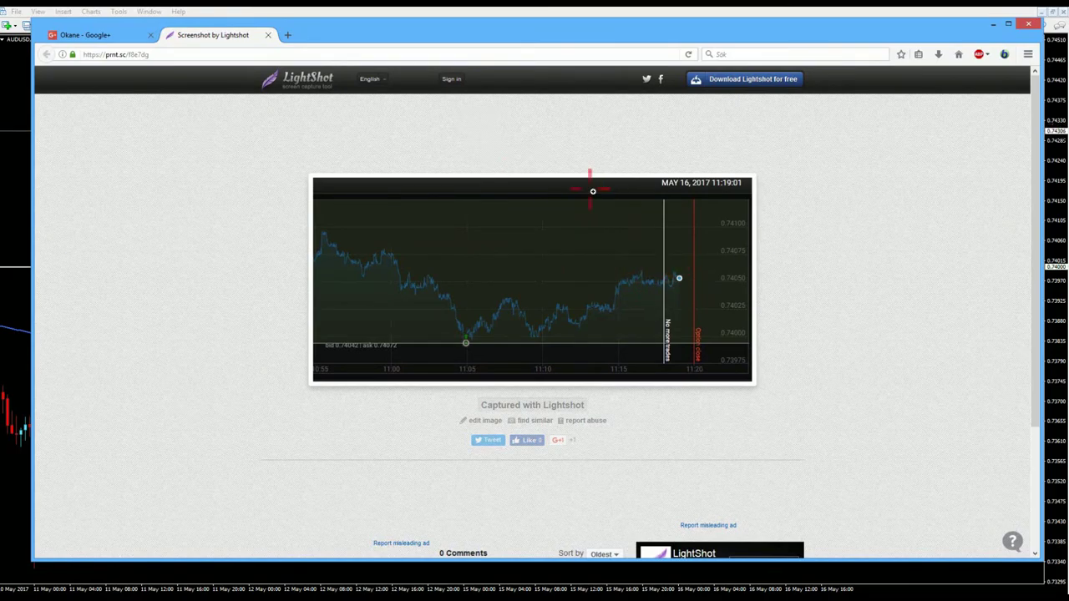
click(267, 34)
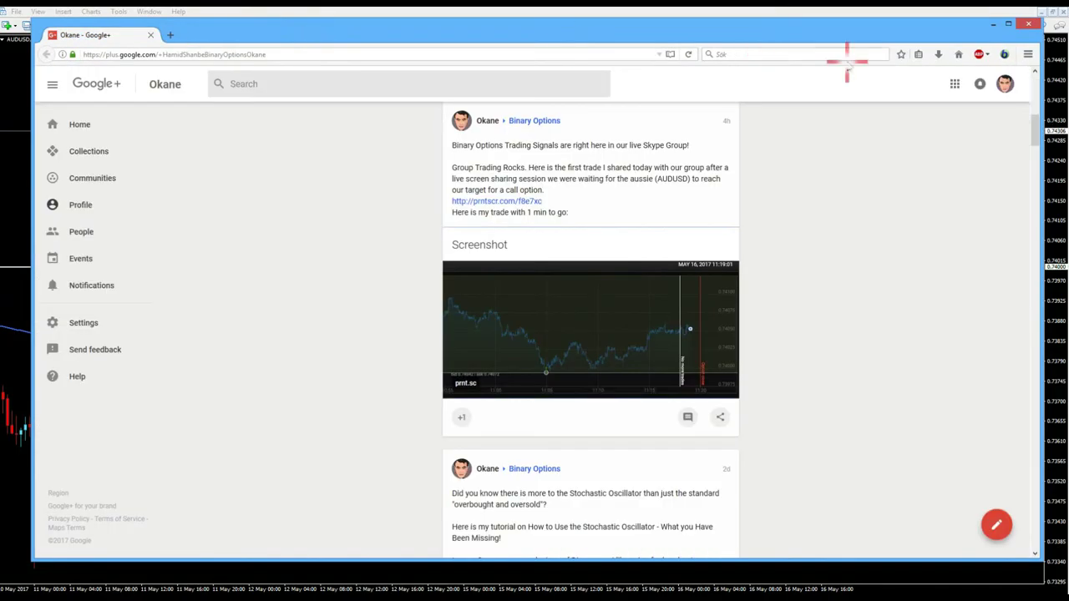
click(993, 24)
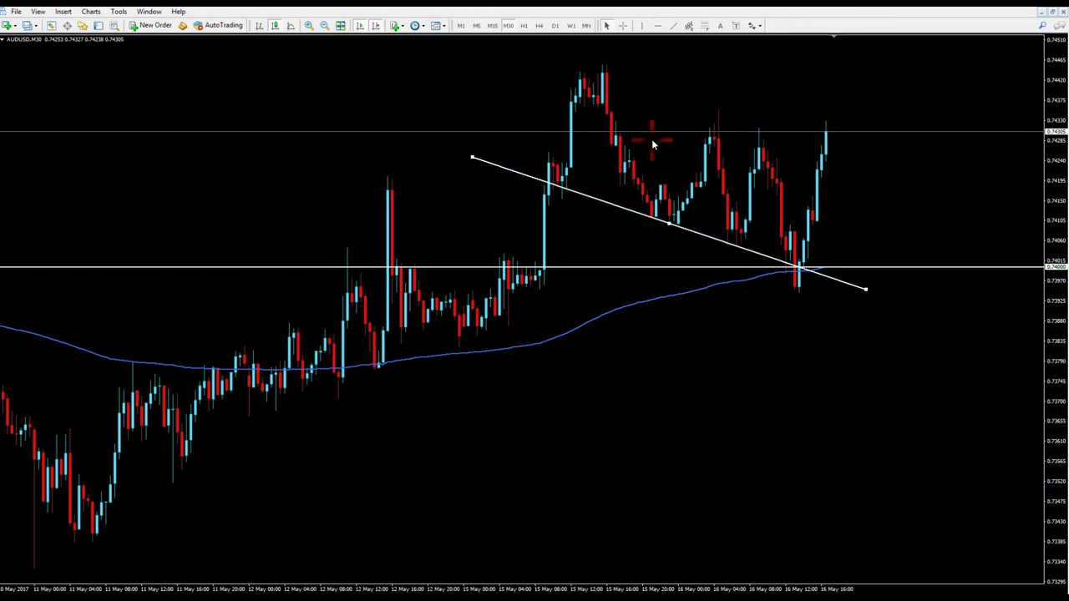
Step: Read candle dates and prices with the crosshair on M15, then change the chart to M5
click(495, 28)
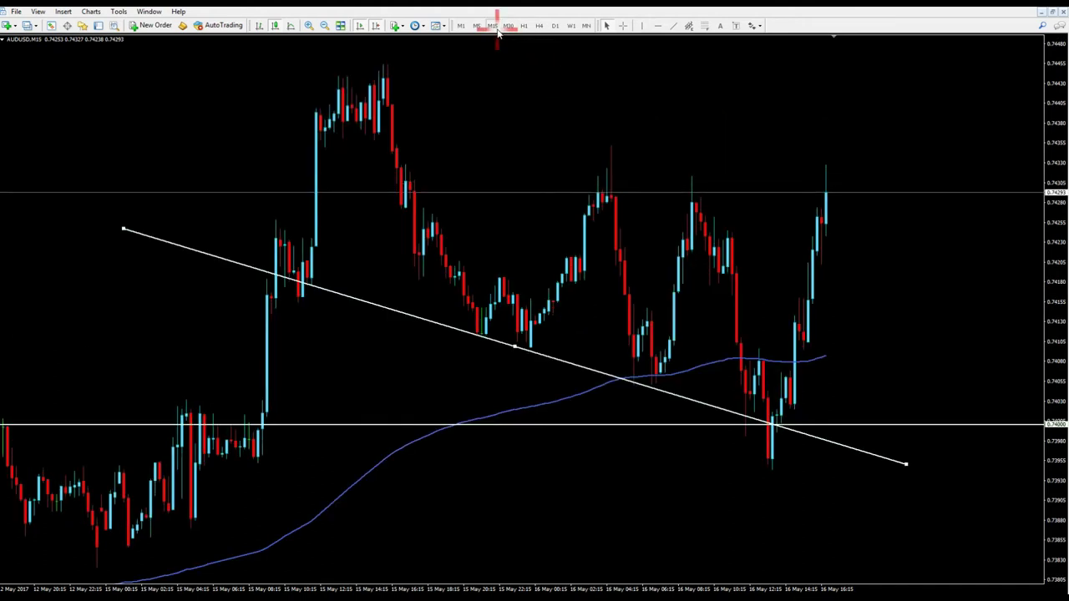
middle_click(743, 435)
middle_click(667, 290)
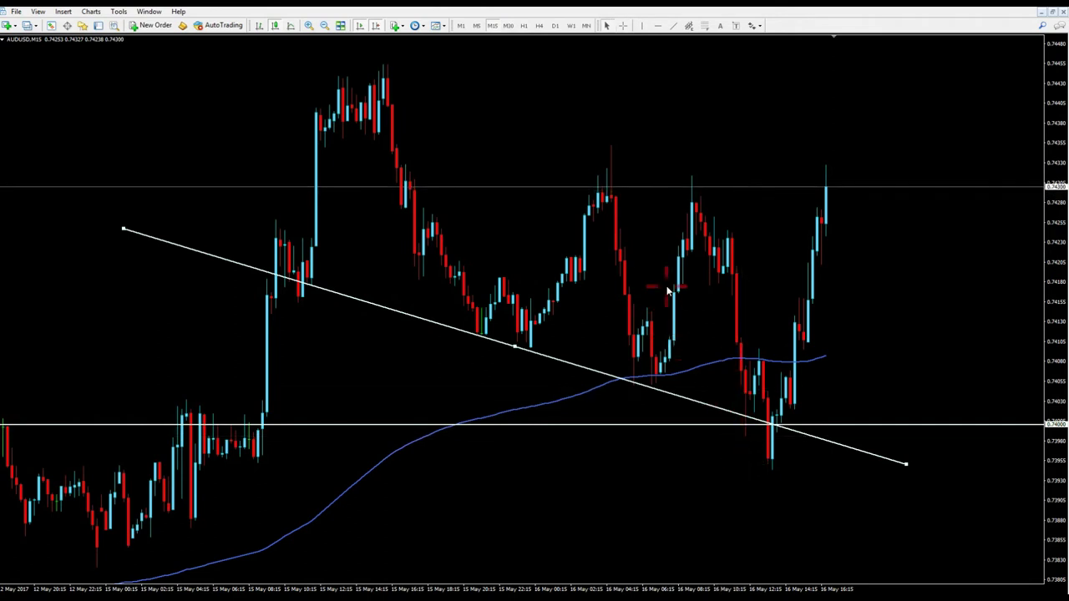
middle_click(746, 414)
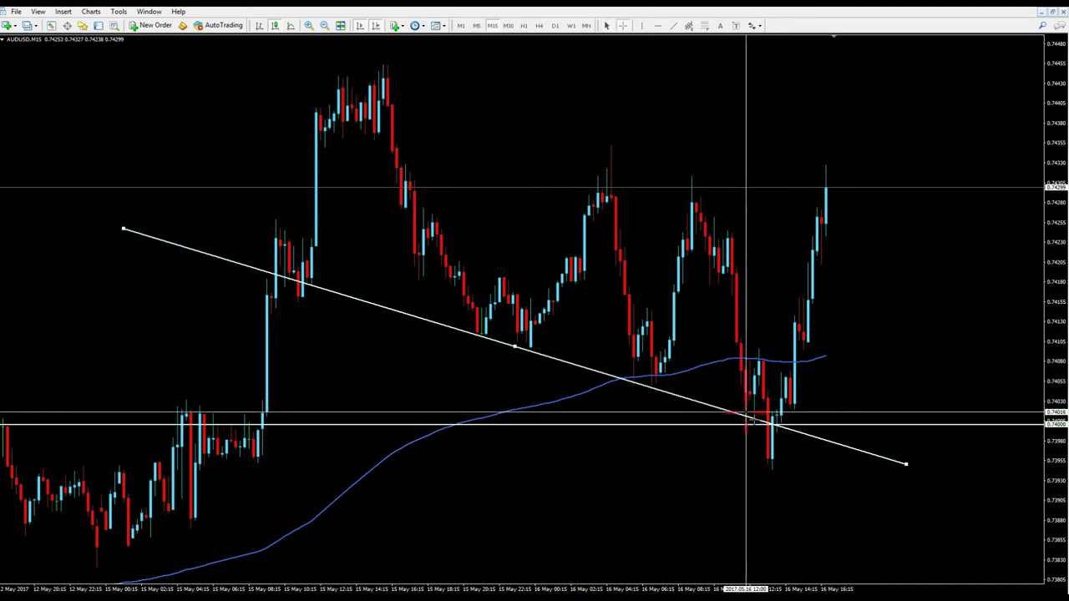
mouse_move(749, 397)
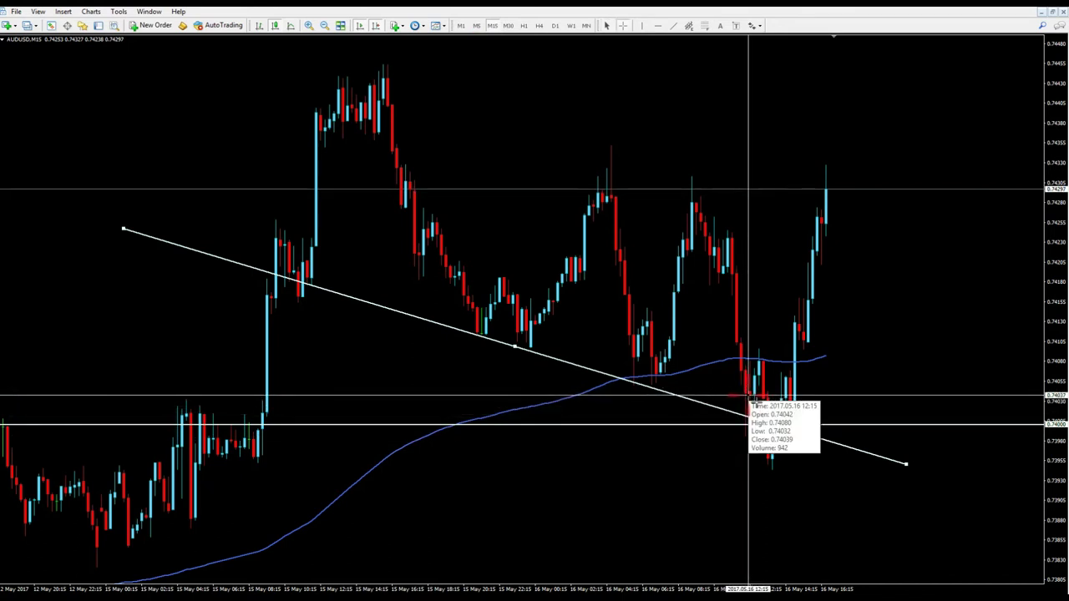
click(751, 399)
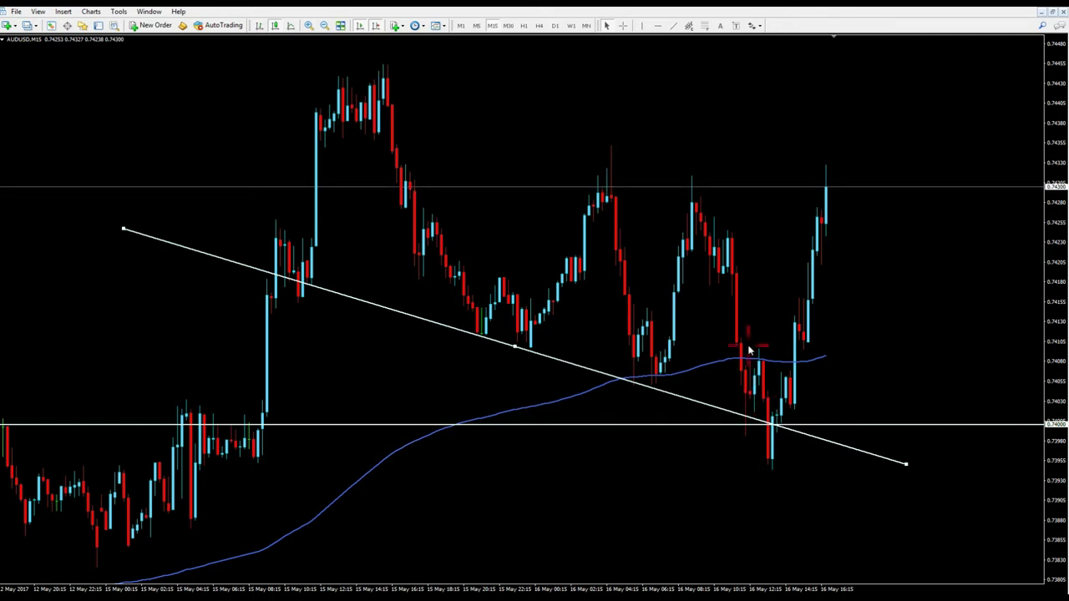
click(476, 26)
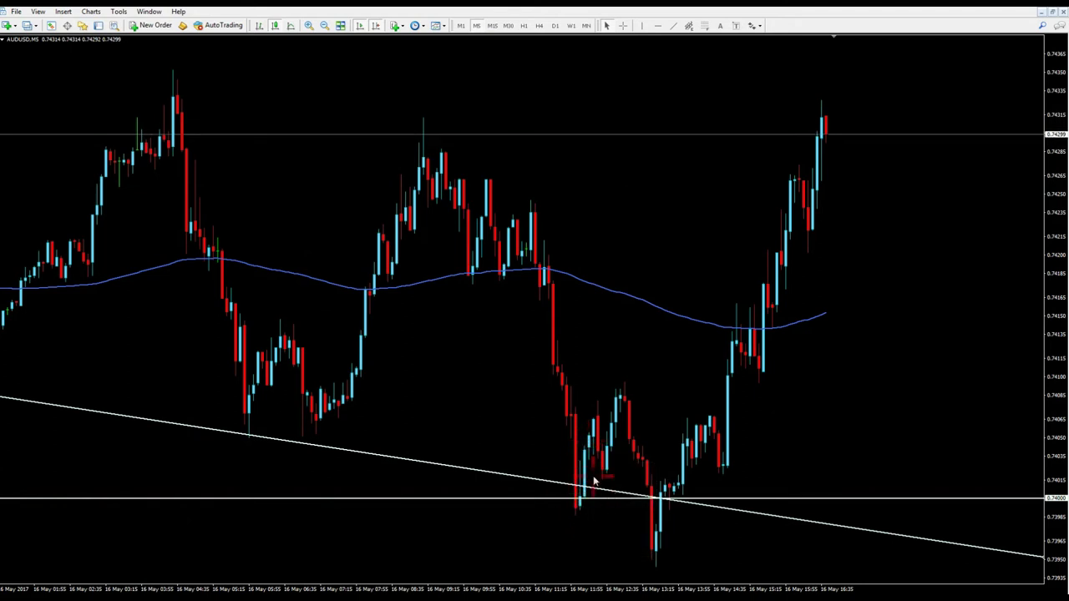
mouse_move(591, 437)
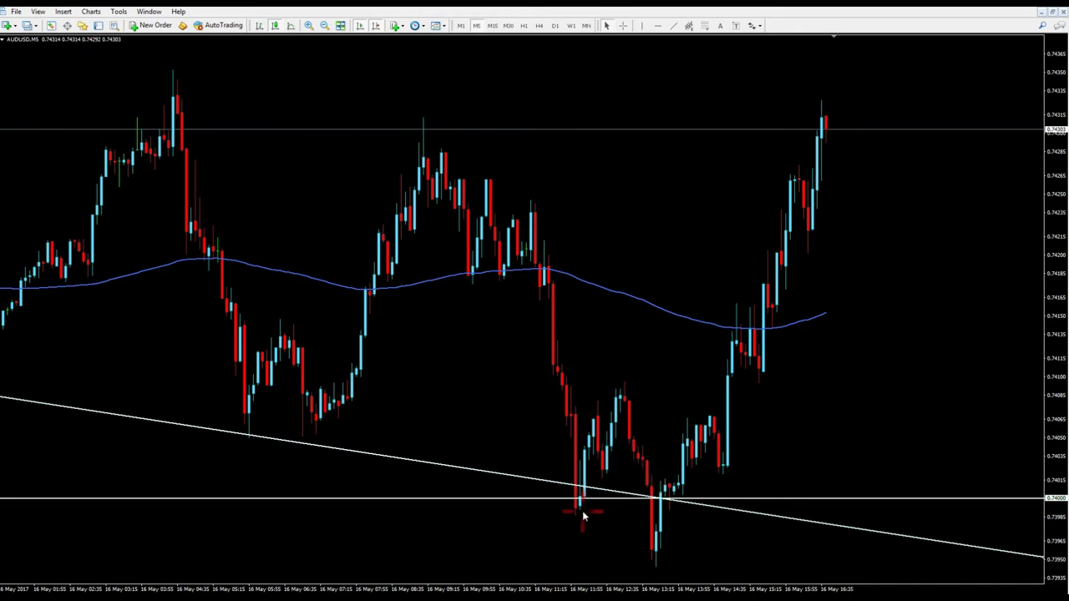
Step: Step the AUDUSD chart through M15 back to the M30 timeframe
mouse_move(615, 456)
click(493, 26)
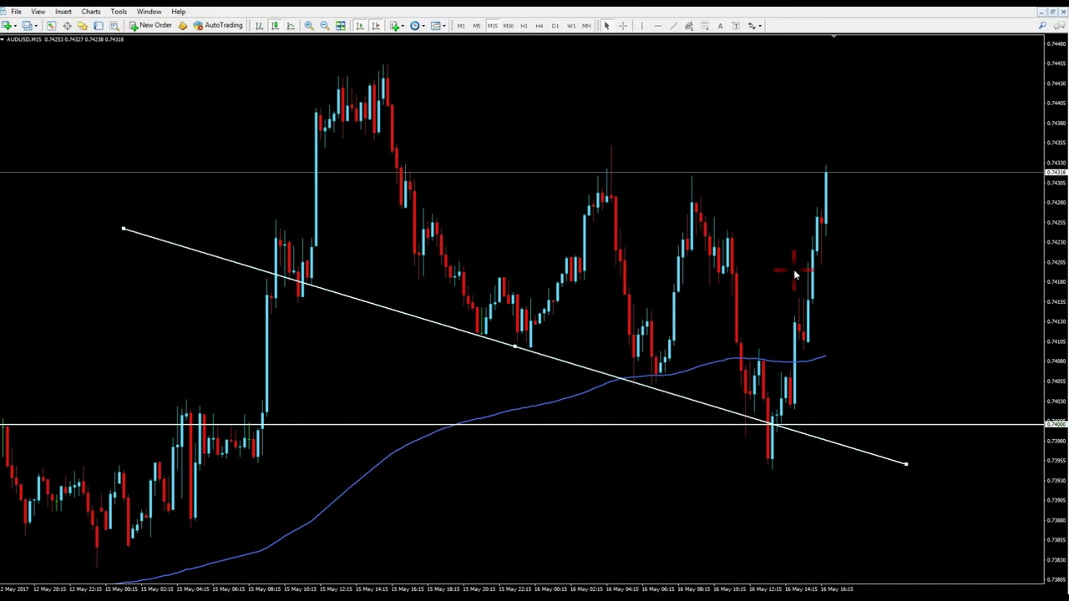
click(509, 26)
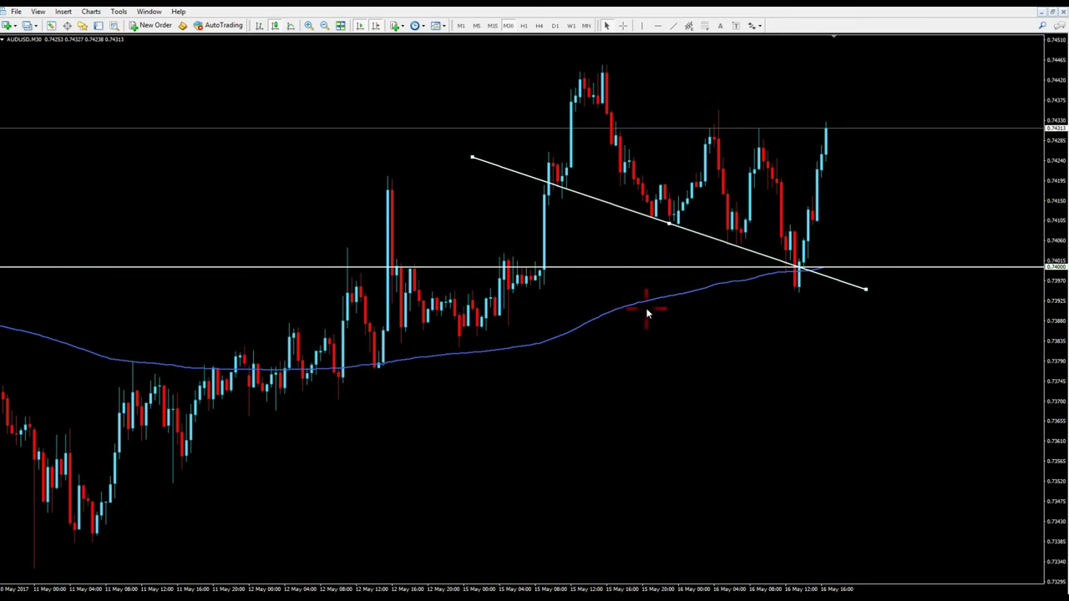
Step: Delete the 200-period moving average indicator from the AUDUSD M30 chart
right_click(688, 298)
click(712, 312)
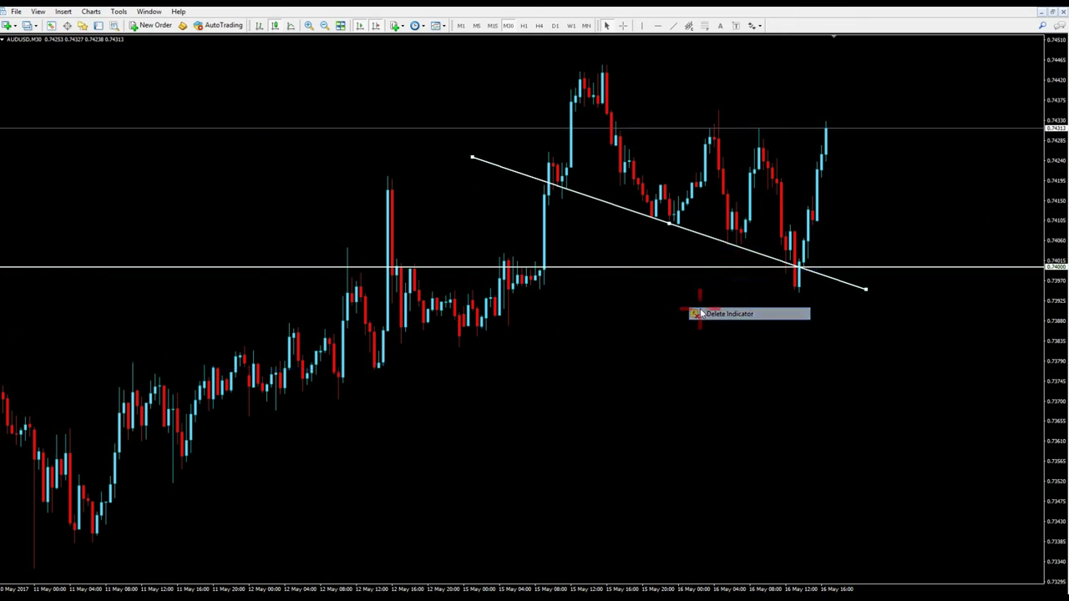